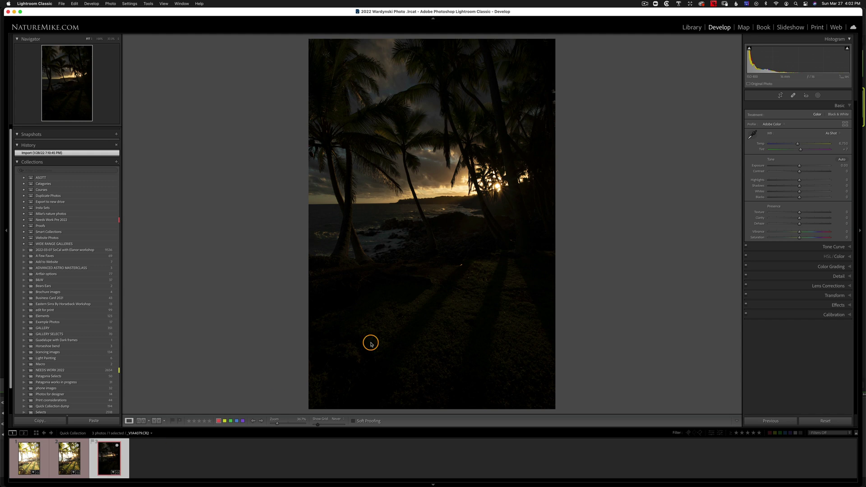
Review the brighter exposures, select all three palm-tree brackets, and choose Photo Merge > HDR.
click(82, 451)
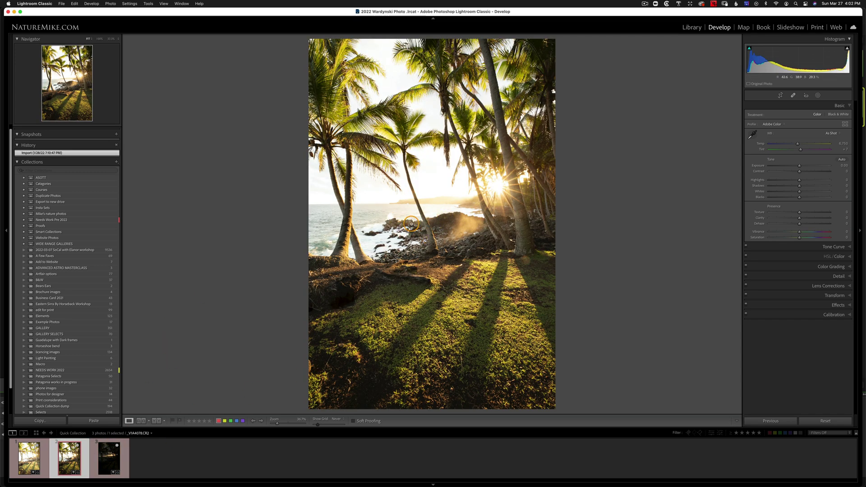
click(31, 459)
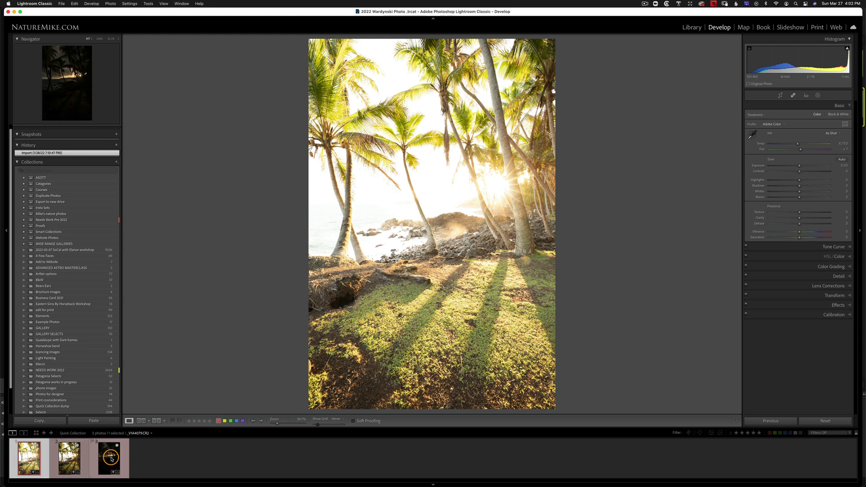
shift+click(112, 459)
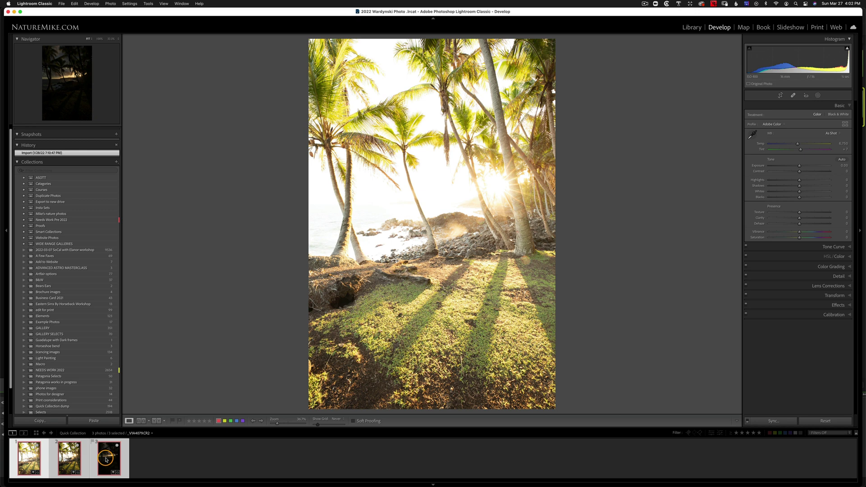
right_click(108, 461)
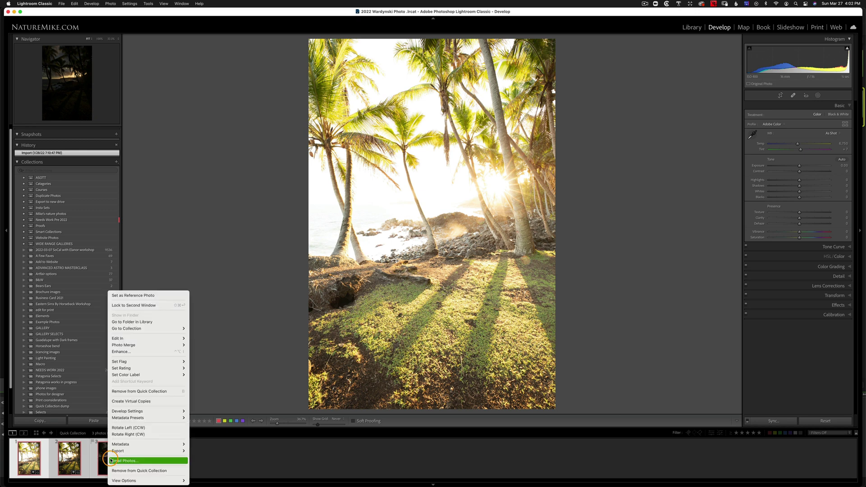
mouse_move(118, 450)
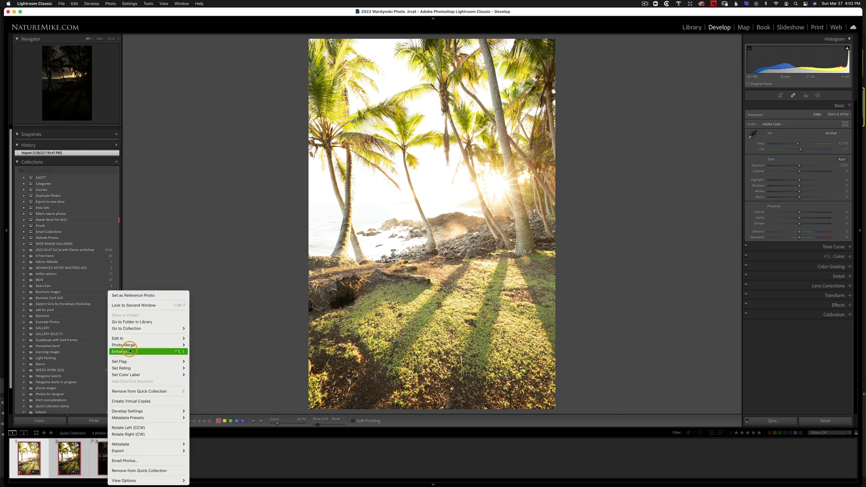
mouse_move(149, 345)
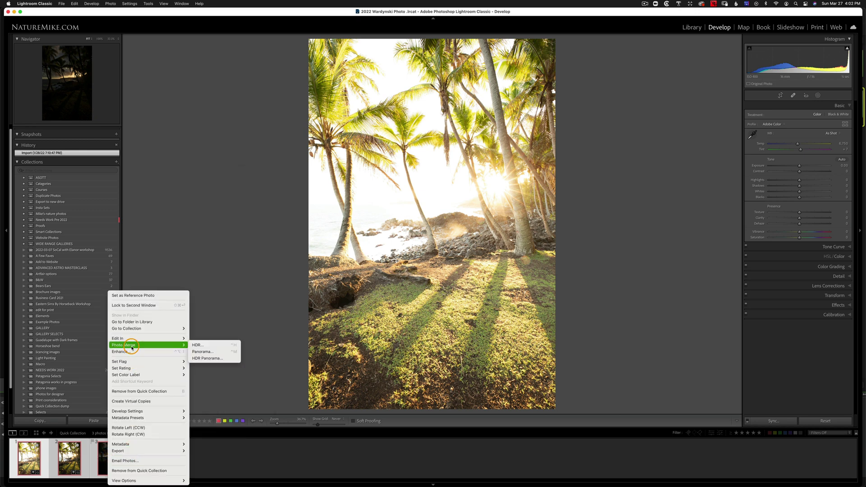
click(214, 345)
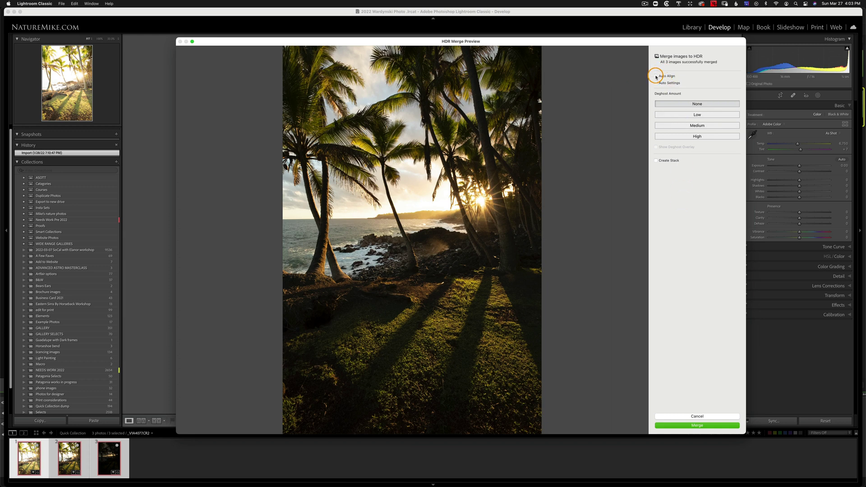
Enable Auto Align, and leave Auto Settings off after trying it.
click(656, 77)
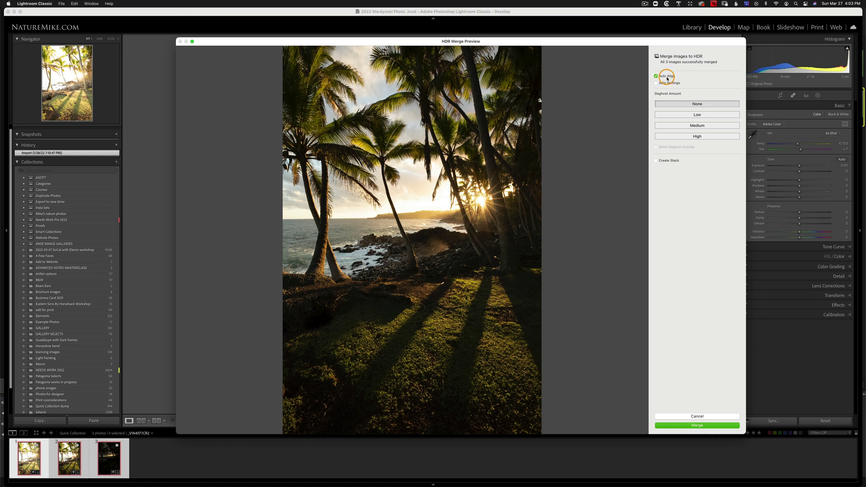
click(655, 83)
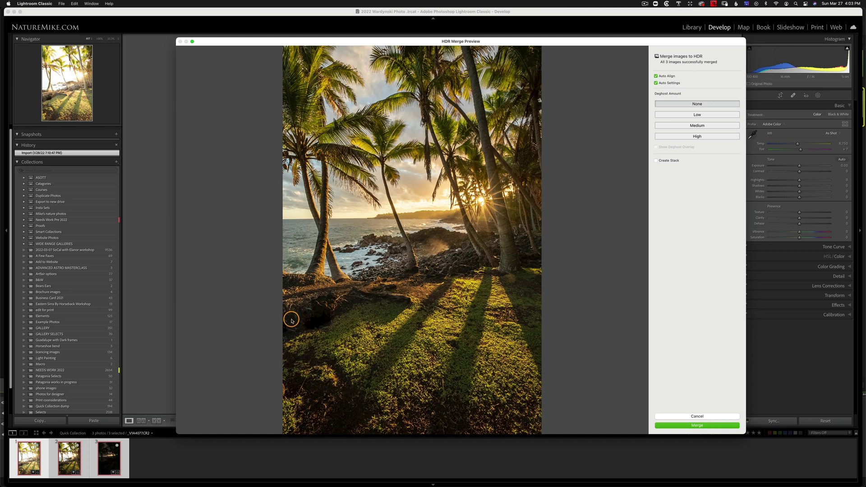
click(655, 84)
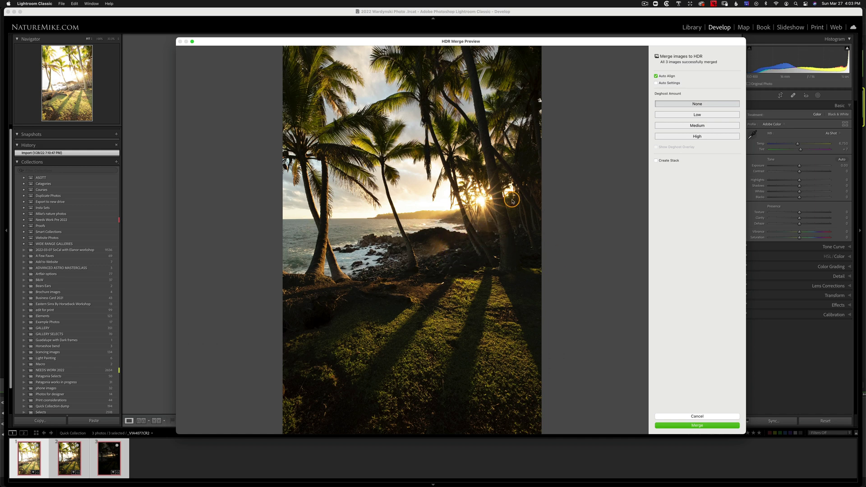
Try Low and Medium deghost amounts with the deghost overlay shown.
click(697, 115)
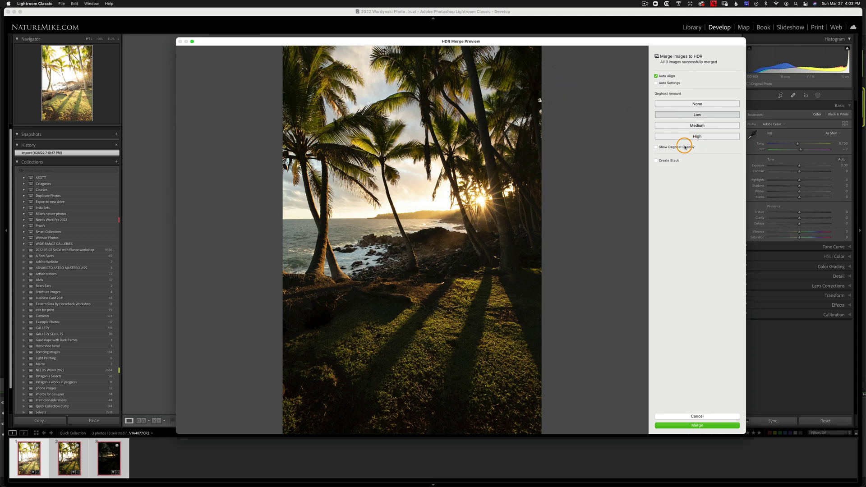
click(656, 147)
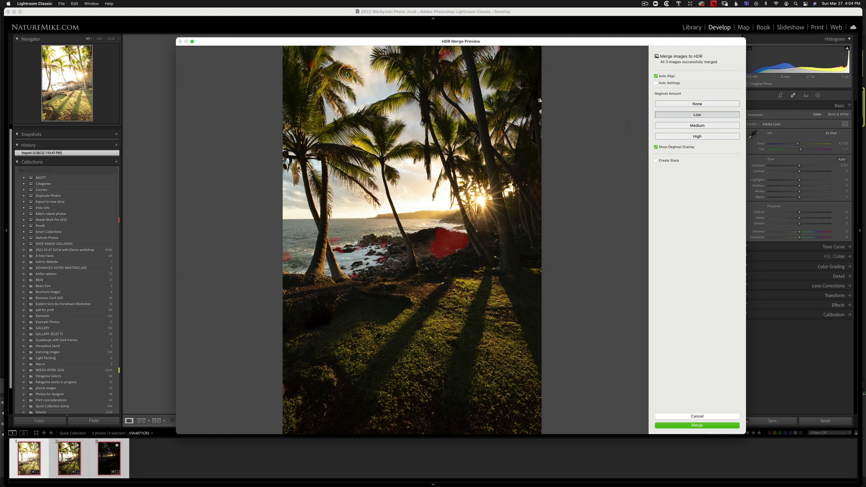
key(ctrl+Up)
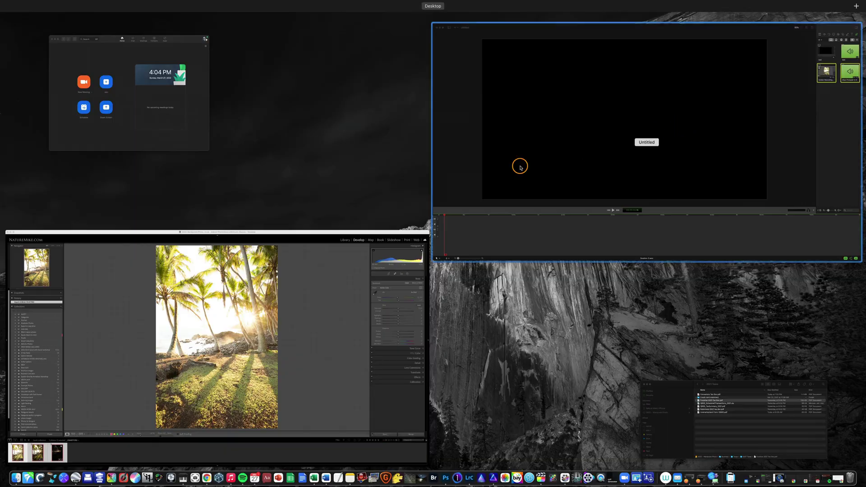
click(366, 248)
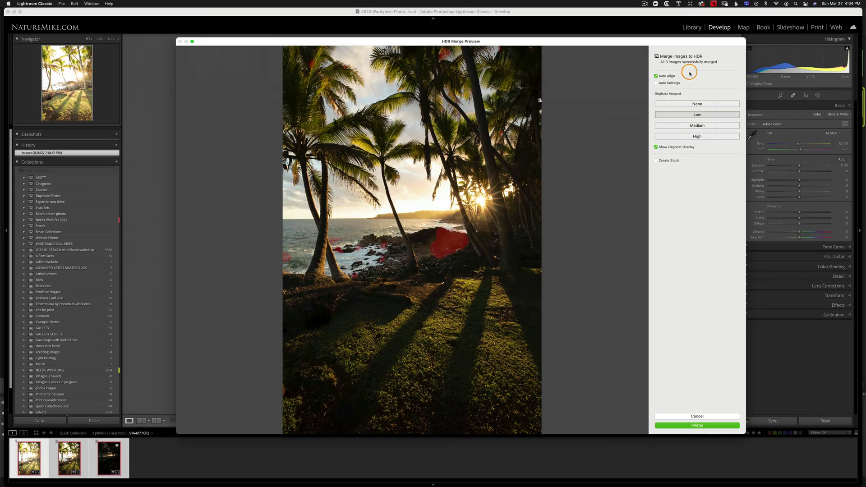
click(698, 125)
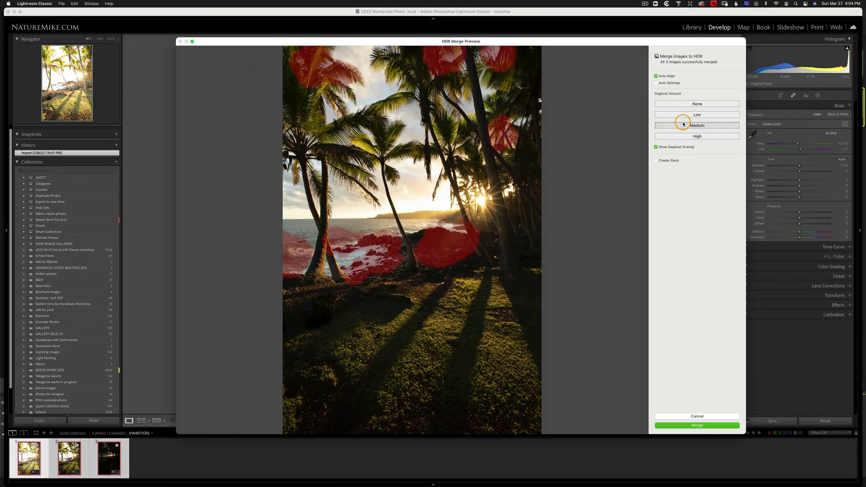
click(656, 148)
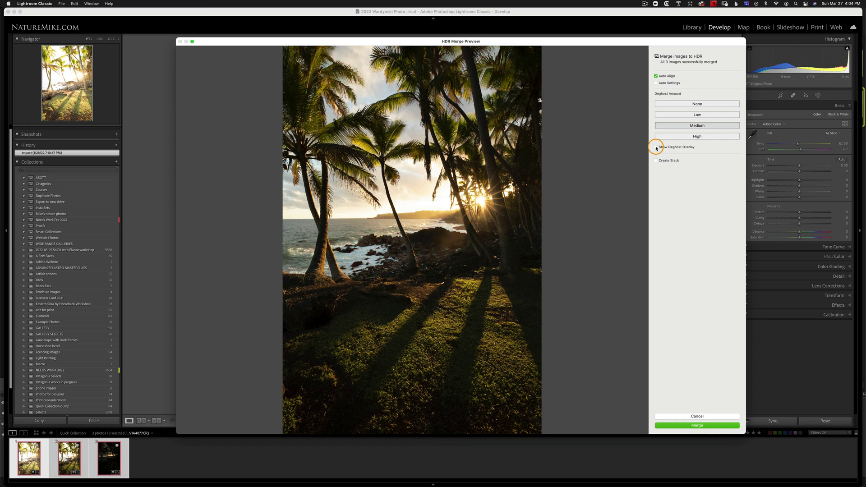
Settle on Medium deghosting, tick Create Stack, and merge into _VIA4077-HDR-2.dng.
click(692, 116)
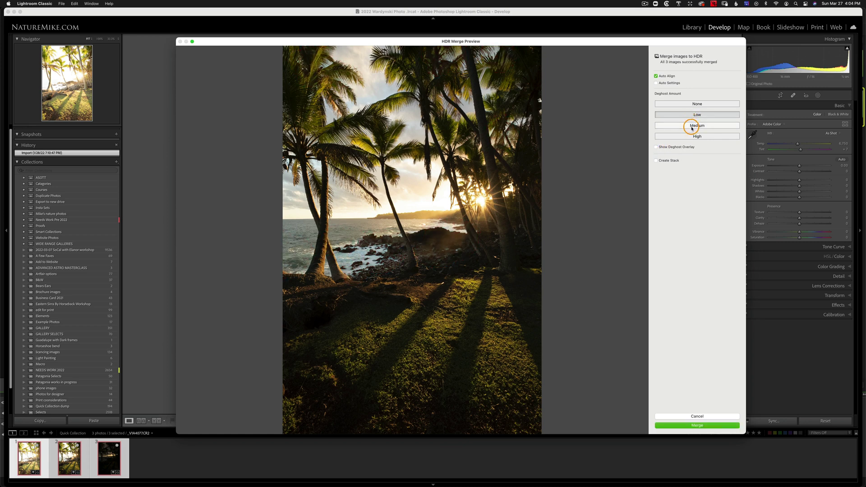
click(692, 128)
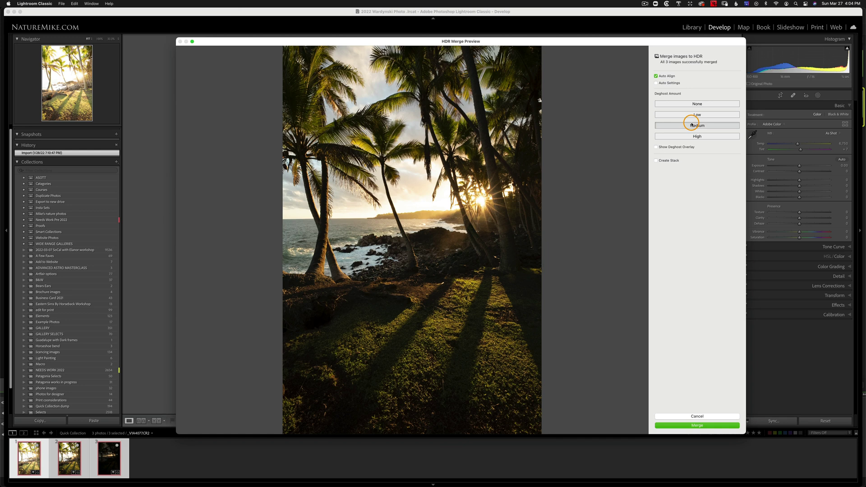
click(686, 116)
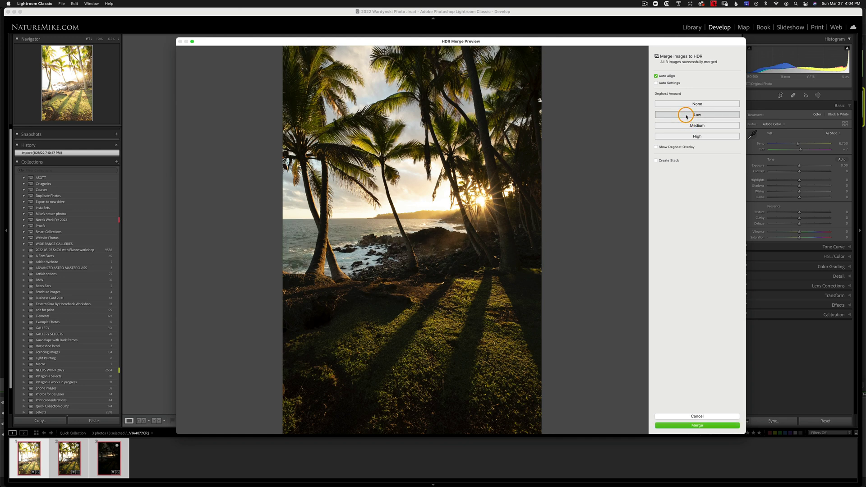
click(690, 126)
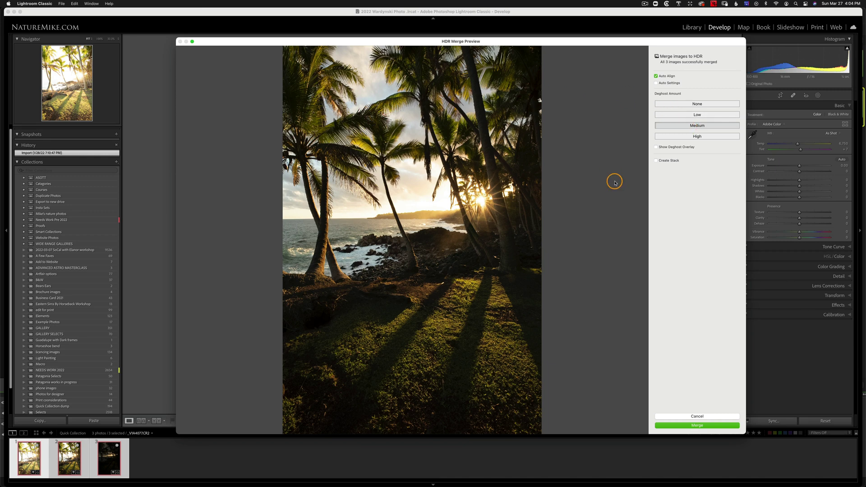
click(655, 160)
click(693, 426)
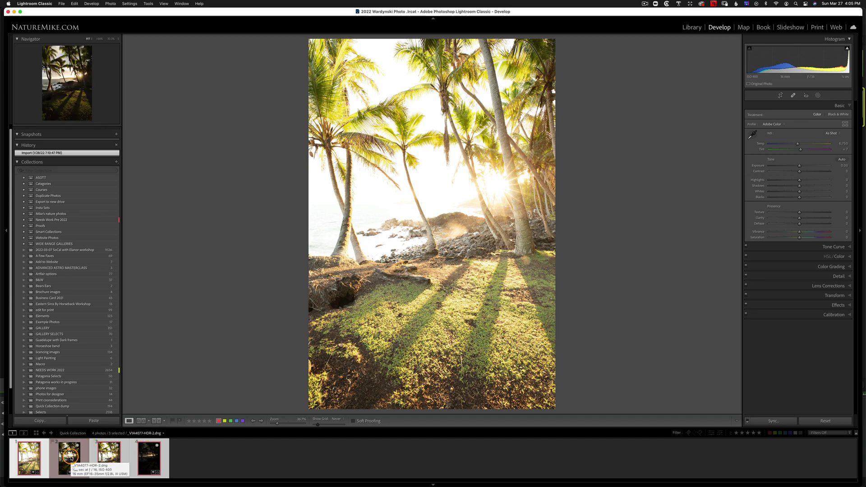
Select only _VIA4077-HDR-2.dng in the filmstrip and give it a green colour label.
click(70, 458)
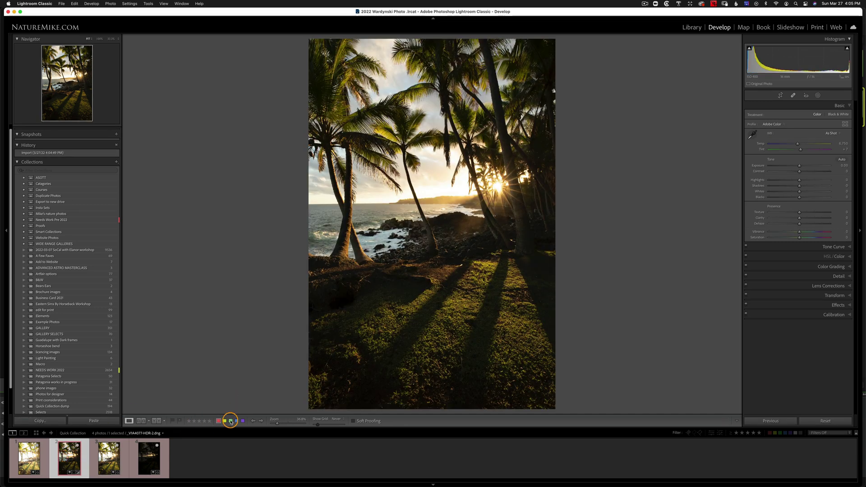
click(230, 422)
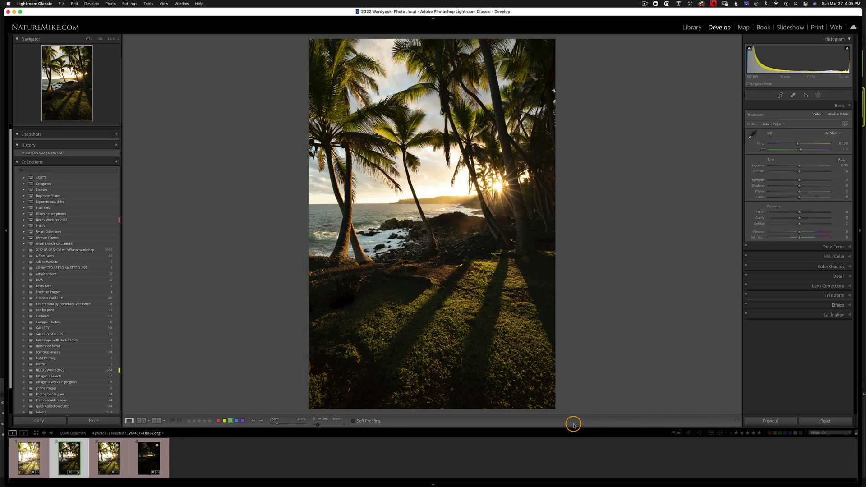
key(t)
key(t)
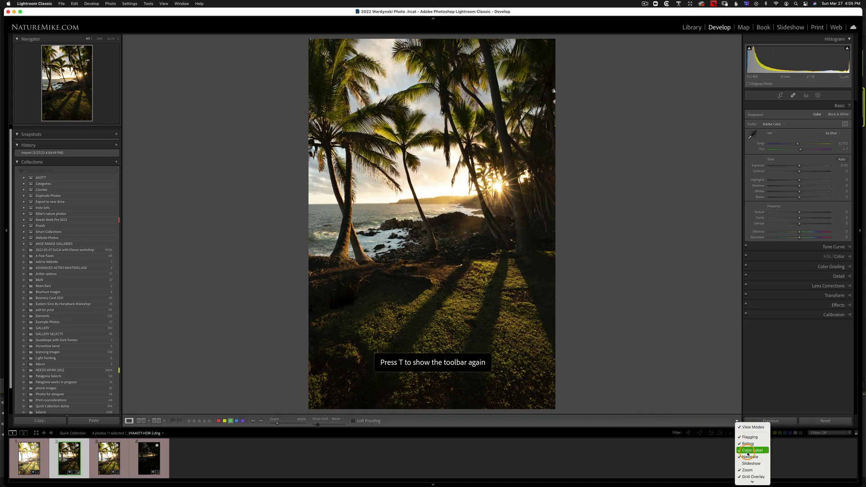
key(Escape)
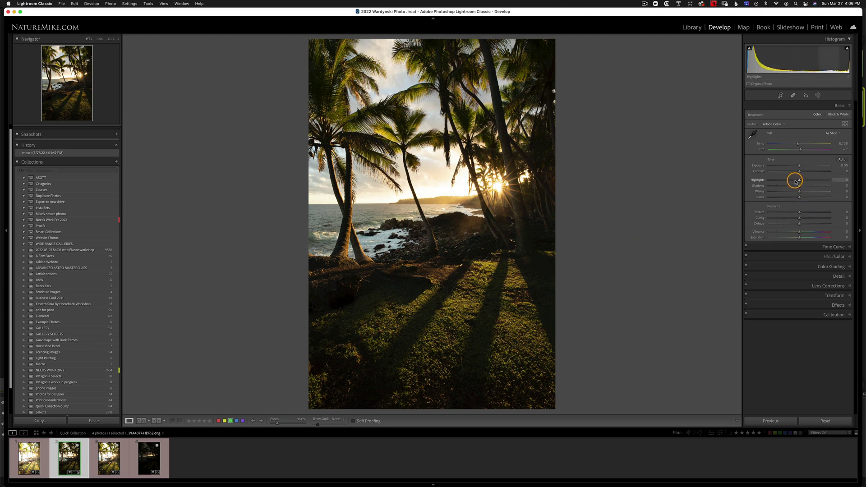
Set Highlights to -45, Exposure to +0.45, Shadows to +26 and Whites to +28.
drag(795, 182, 788, 180)
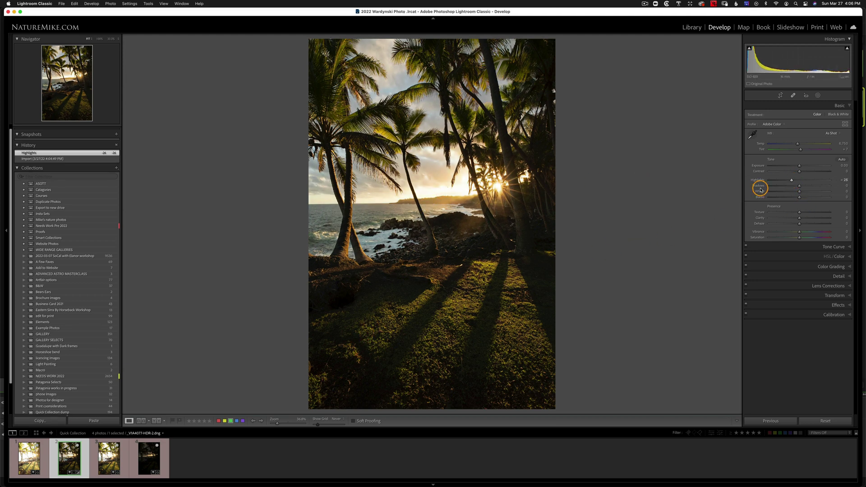
click(785, 181)
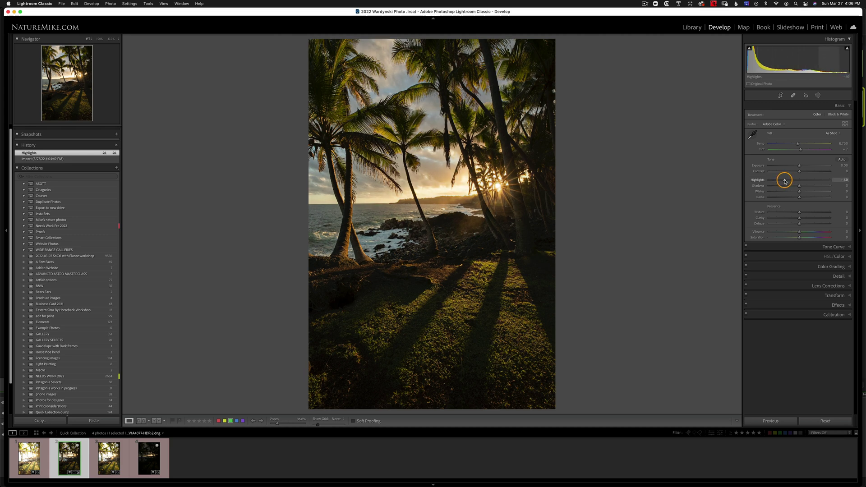
click(785, 180)
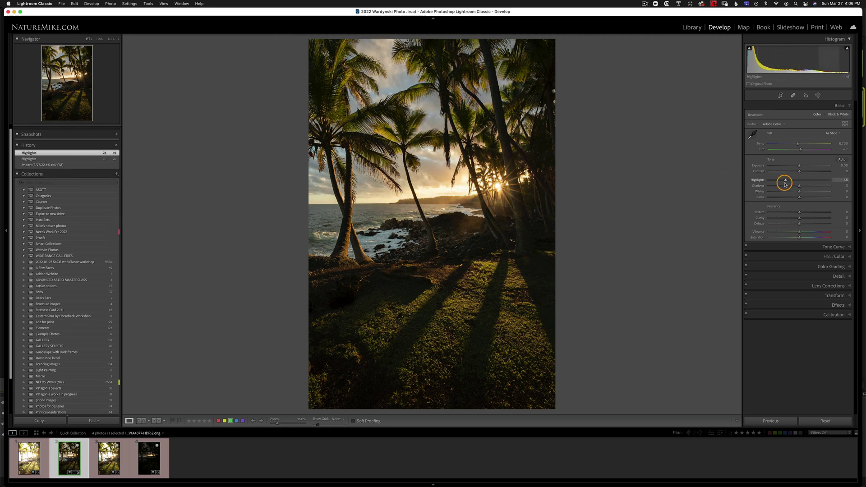
drag(798, 165, 800, 166)
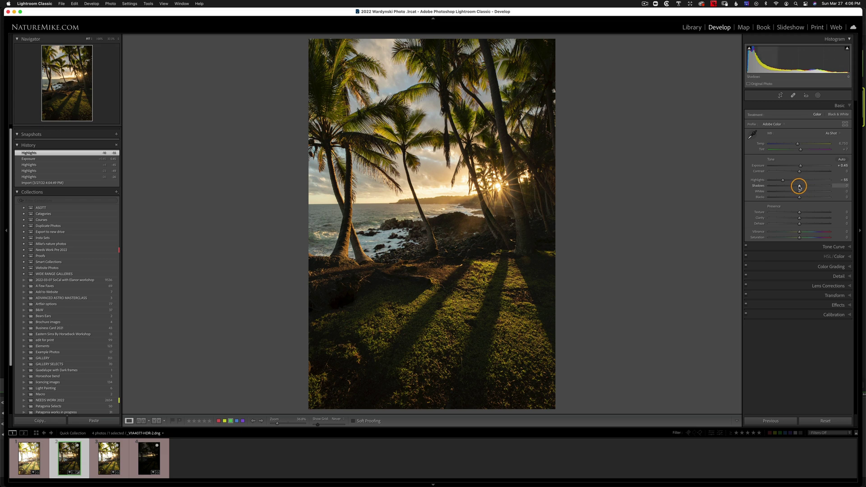
drag(799, 186, 807, 187)
click(807, 192)
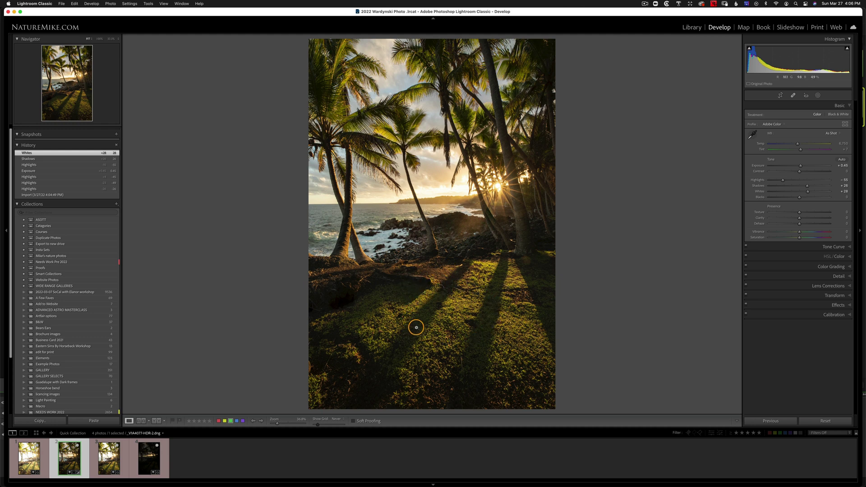
Add a radial gradient mask over the grass and brighten its Whites.
click(819, 96)
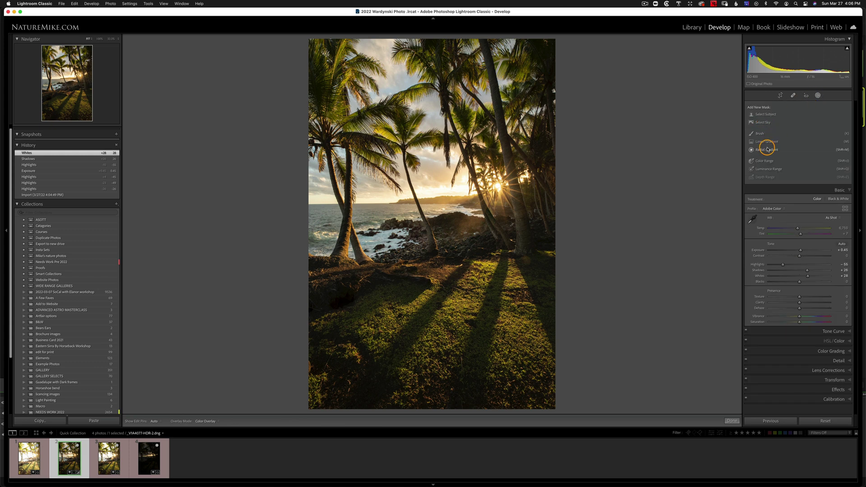
click(762, 149)
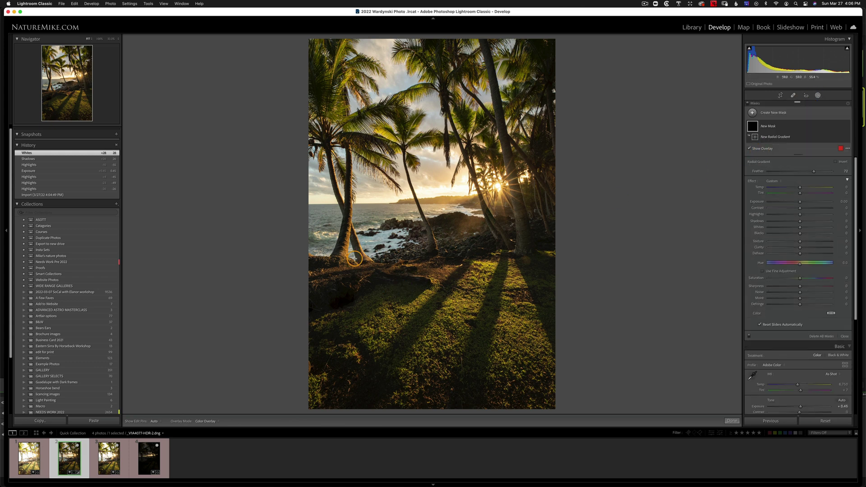
drag(354, 258, 495, 354)
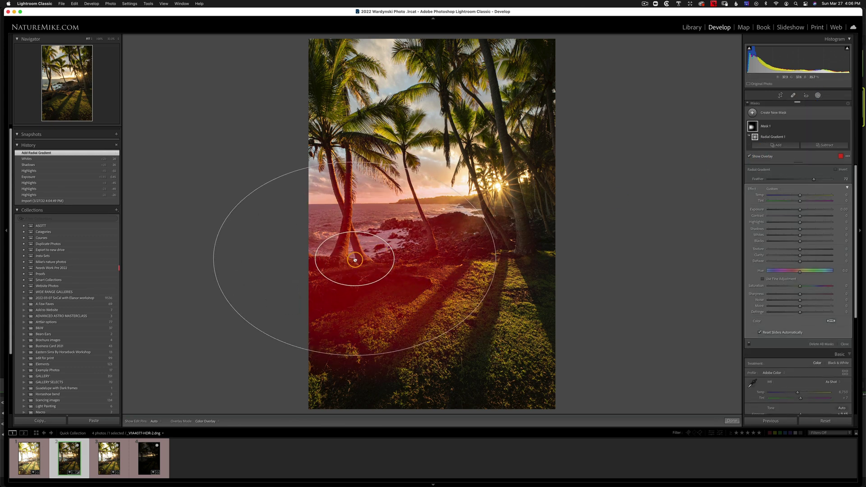
drag(355, 258, 431, 308)
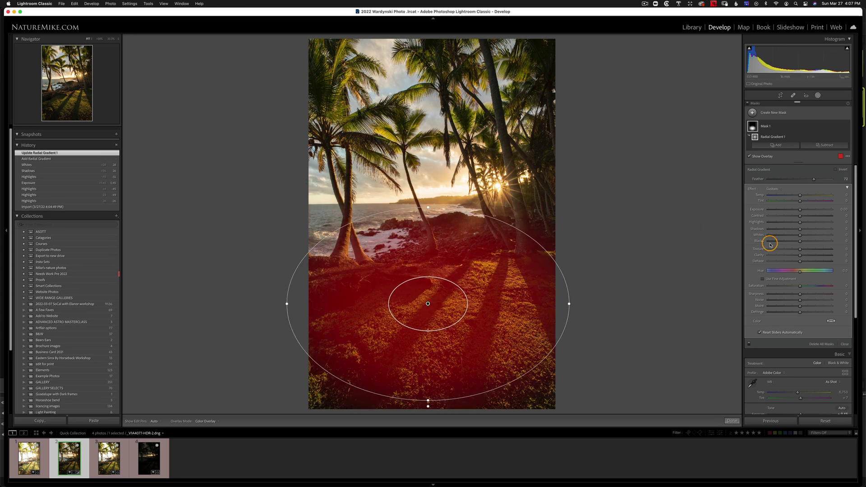
mouse_move(799, 234)
mouse_down()
mouse_move(815, 236)
mouse_move(797, 238)
mouse_up()
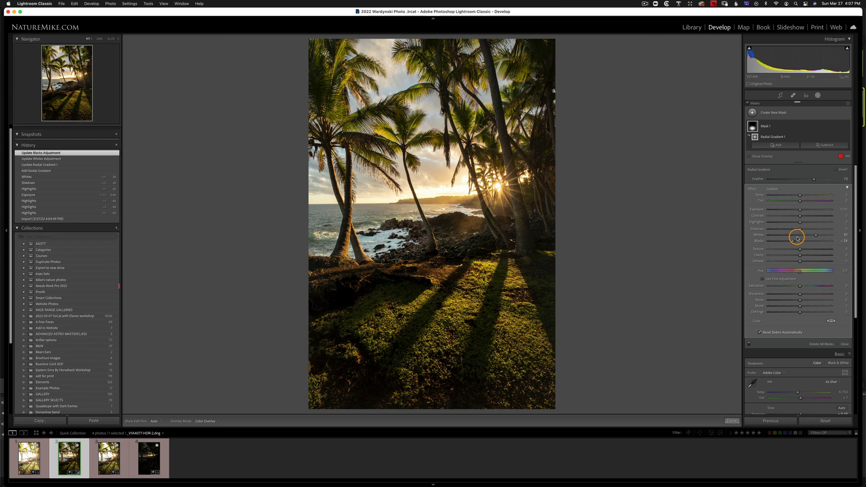
Back in global adjustments, lower Highlights to -77.
key(shift+w)
drag(780, 180, 781, 181)
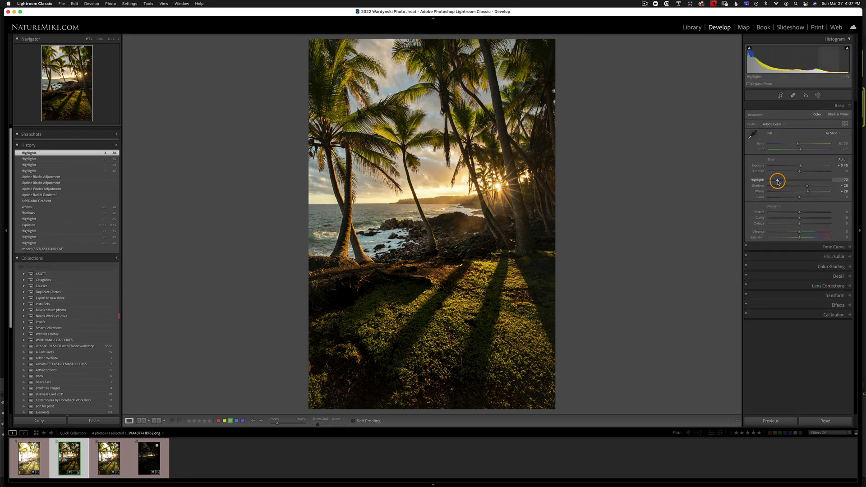
drag(777, 182, 776, 182)
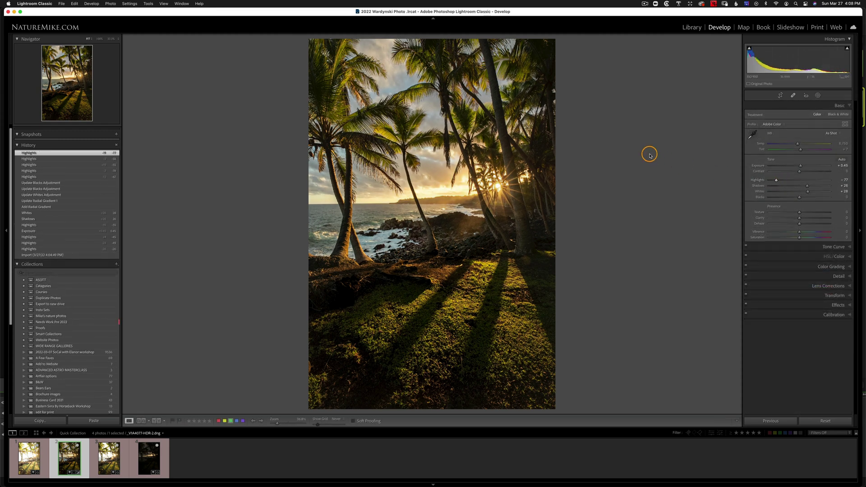